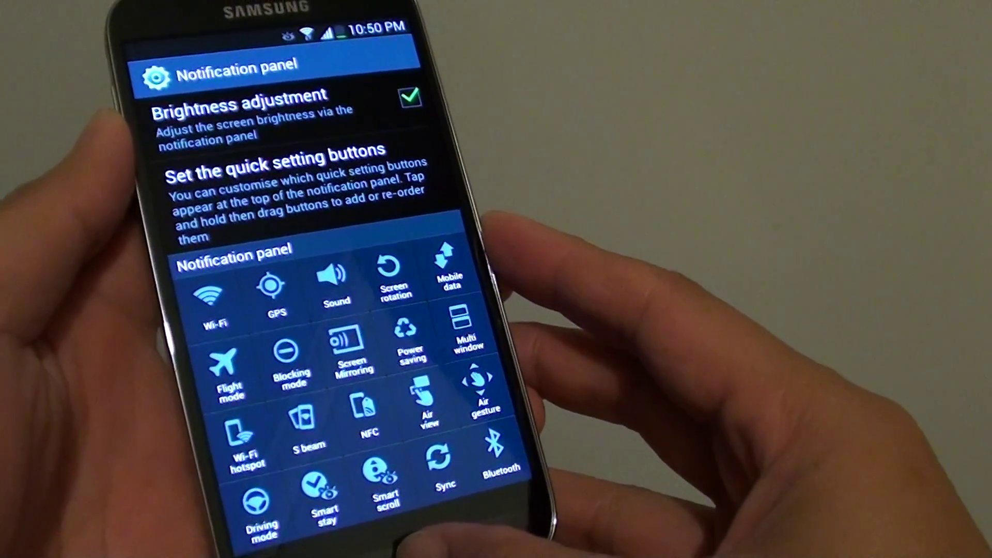
# Exit the Notification panel settings screen to the home screen with the Home key
pyautogui.press('Home')
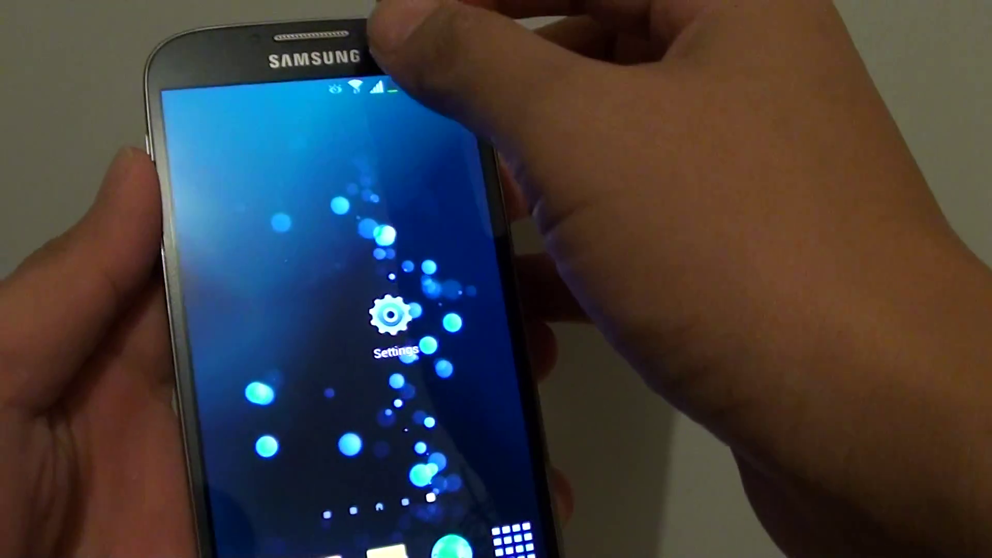
# Pull down the notification panel, toggle Auto brightness off and on, and lower brightness
pyautogui.moveTo(365, 66); pyautogui.dragTo(380, 257)
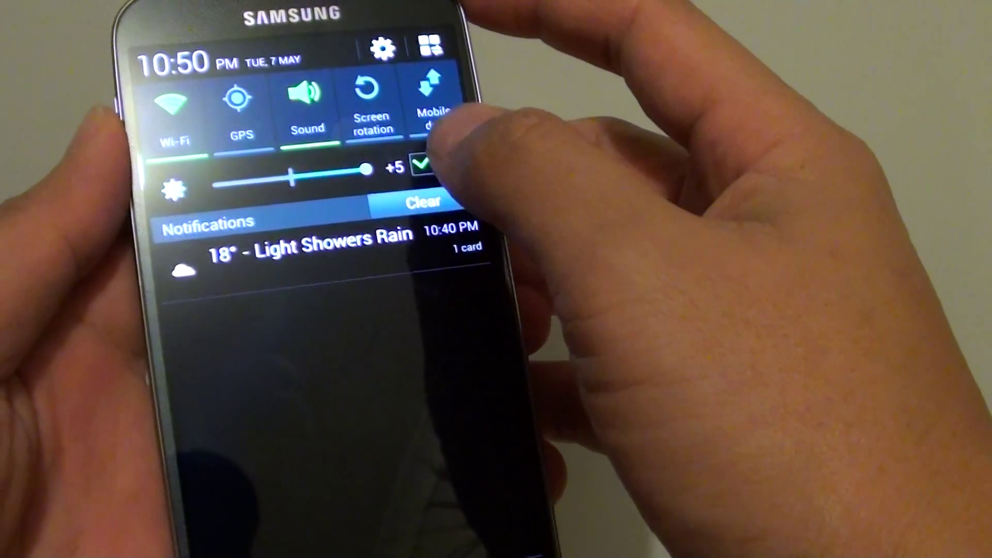
pyautogui.click(421, 154)
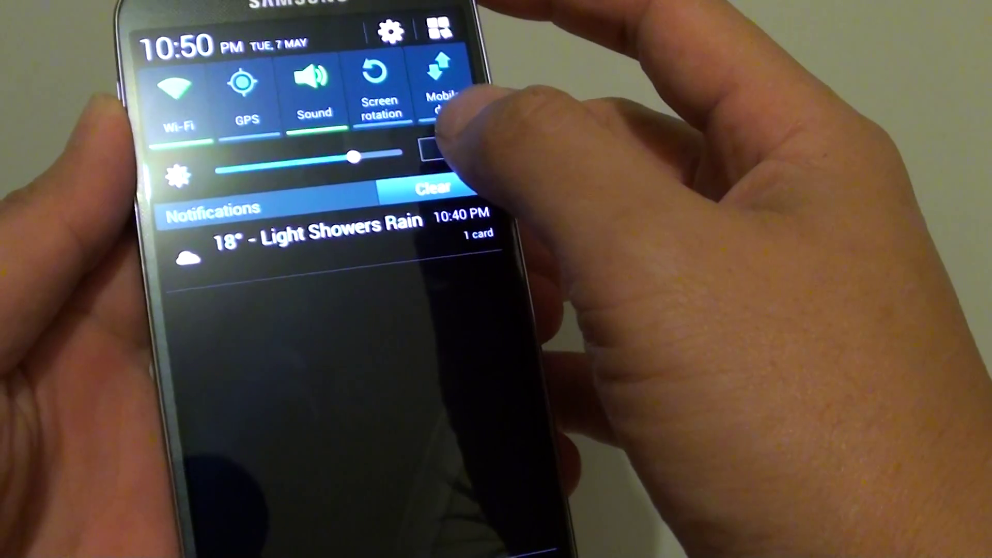
pyautogui.click(429, 148)
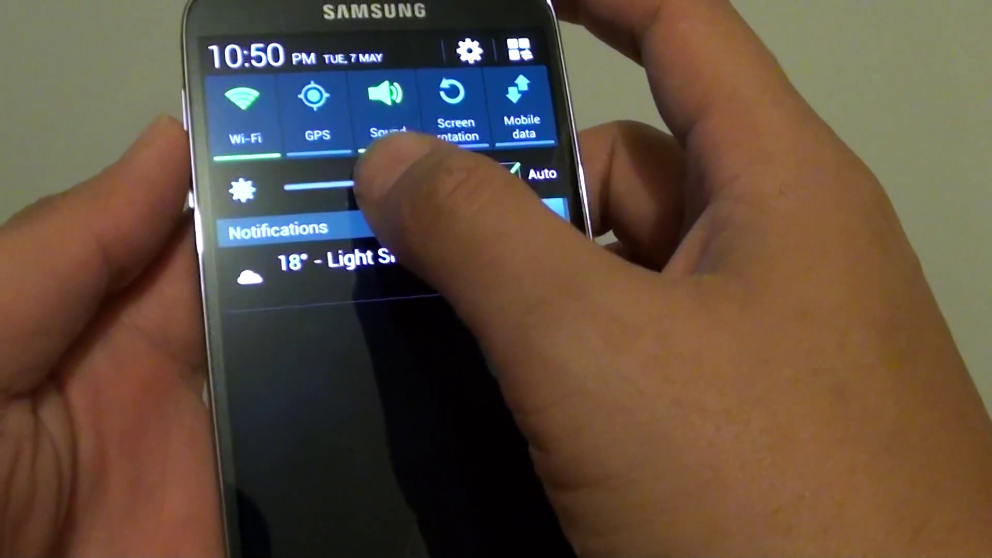
pyautogui.moveTo(385, 134); pyautogui.dragTo(259, 139)
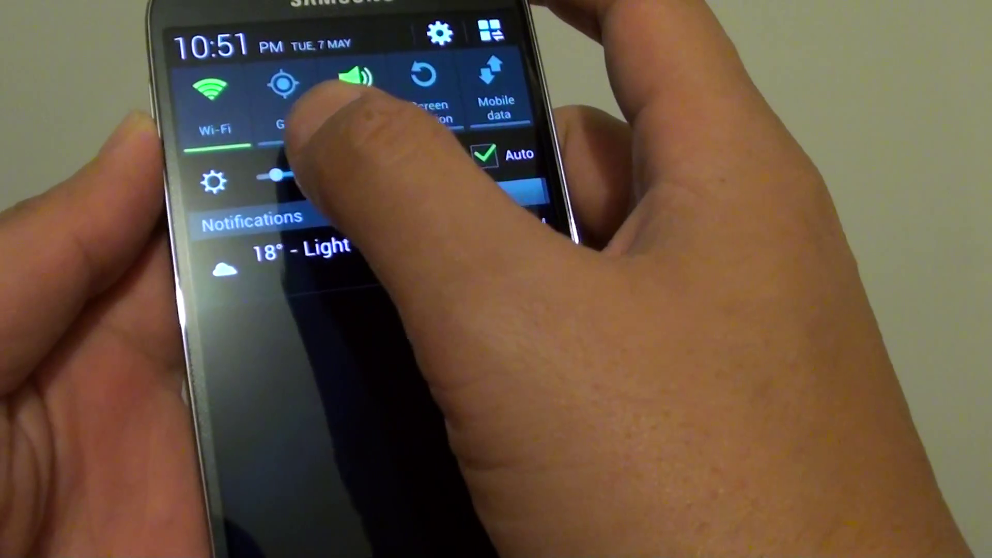
pyautogui.moveTo(277, 175); pyautogui.dragTo(411, 149)
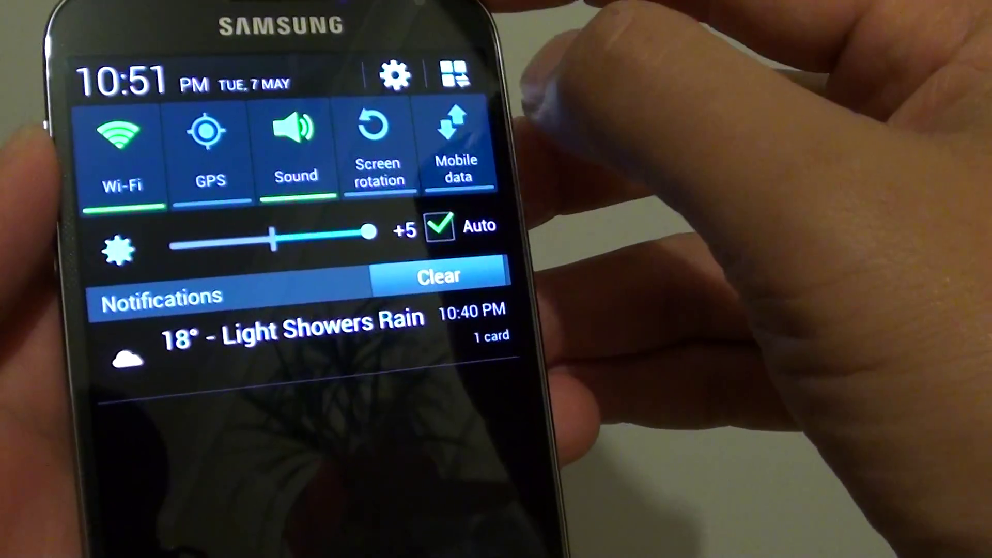
# Expand the full quick-setting grid and open Notification panel settings
pyautogui.click(459, 71)
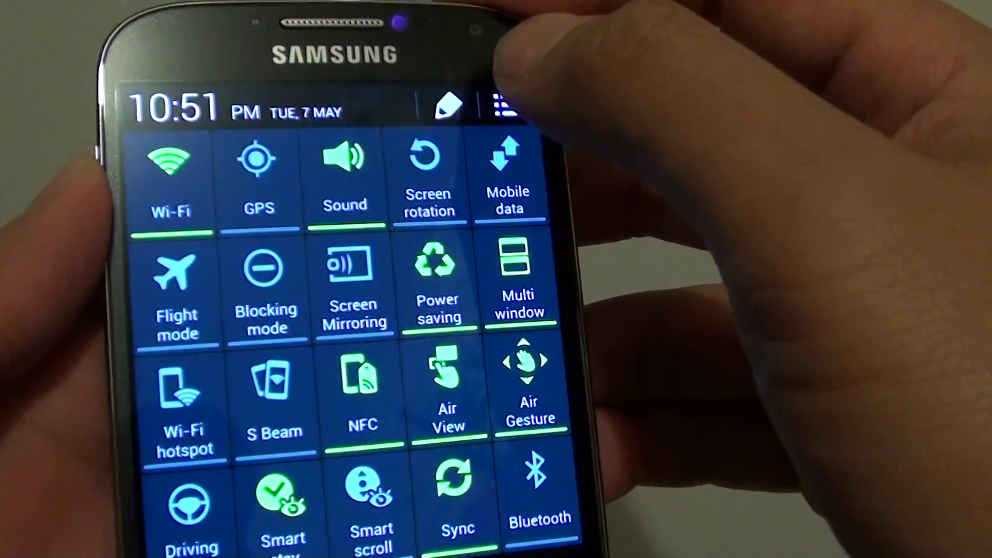
pyautogui.click(436, 103)
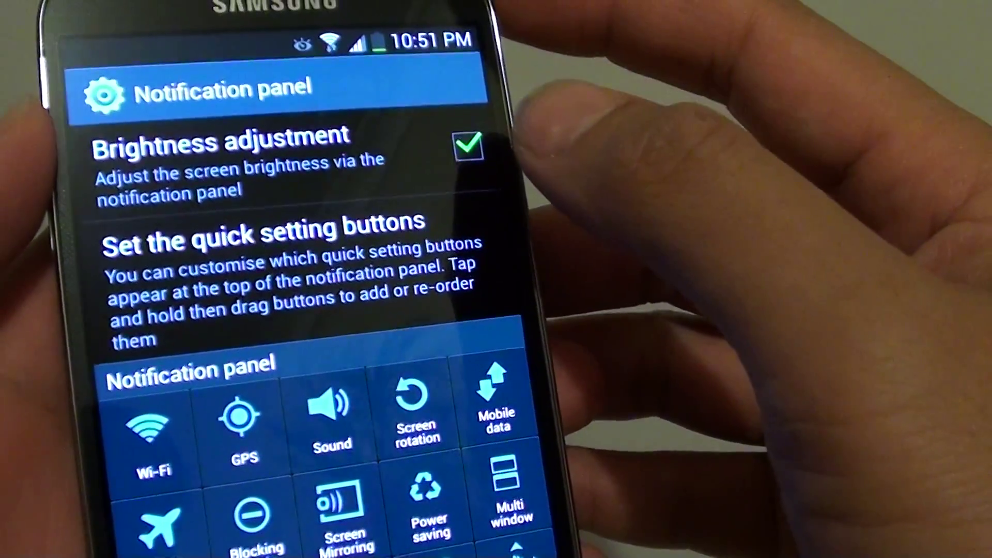
# Untick the Brightness adjustment checkbox, then return to the home screen
pyautogui.click(473, 153)
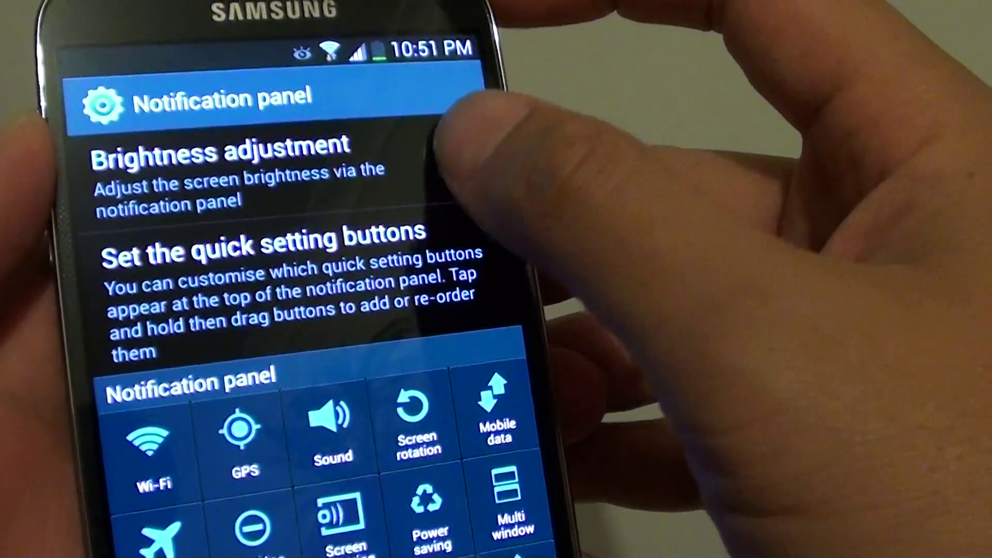
pyautogui.click(471, 150)
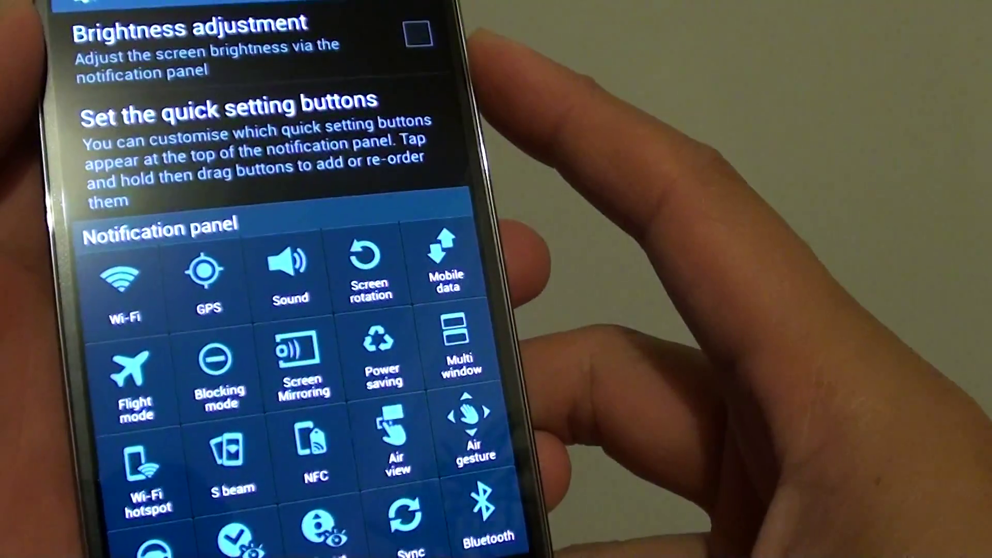
pyautogui.press('Home')
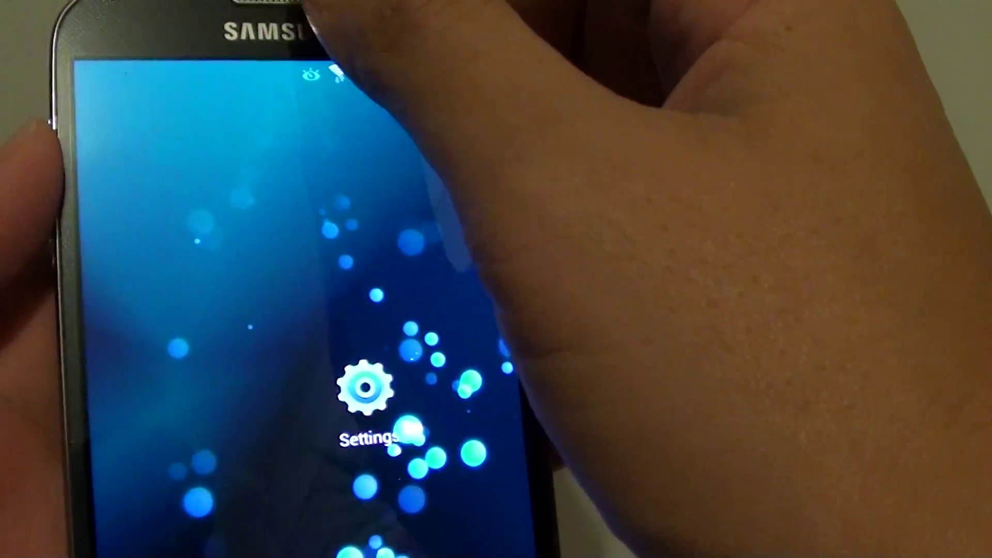
# Pull down the notification panel to check that the brightness slider is gone
pyautogui.moveTo(287, 23)
pyautogui.mouseDown()
pyautogui.moveTo(333, 178)
pyautogui.moveTo(342, 349)
pyautogui.mouseUp()
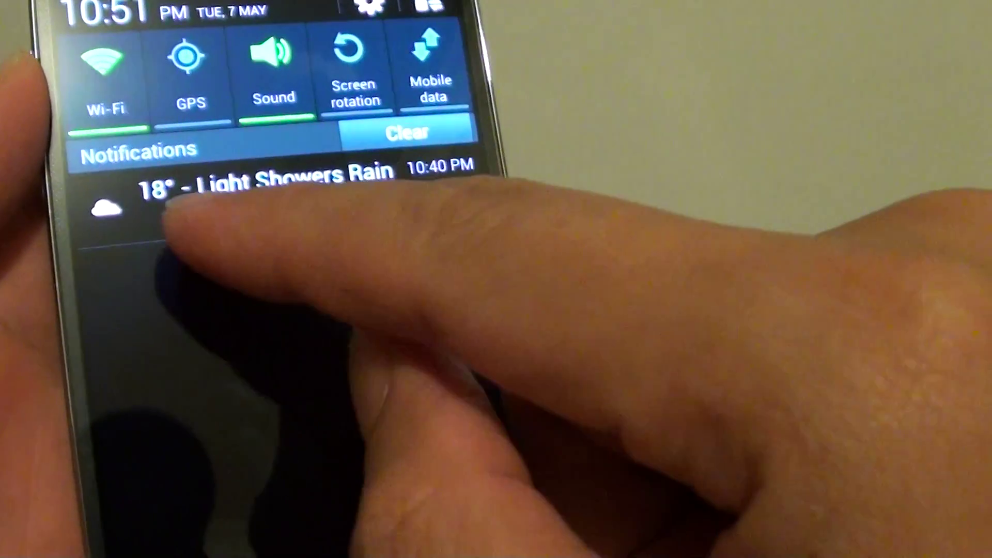